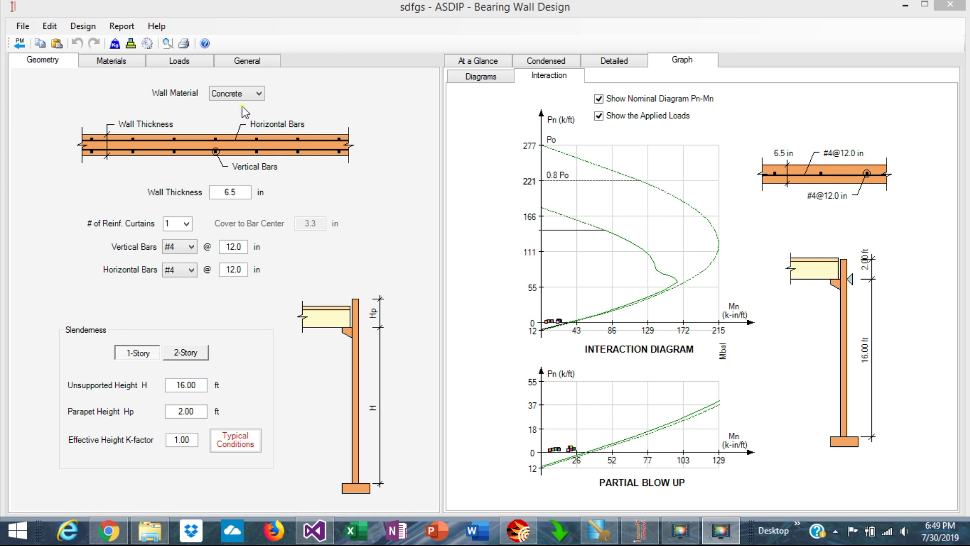
# Review the wall's roof live load and wind load values
pyautogui.click(188, 64)
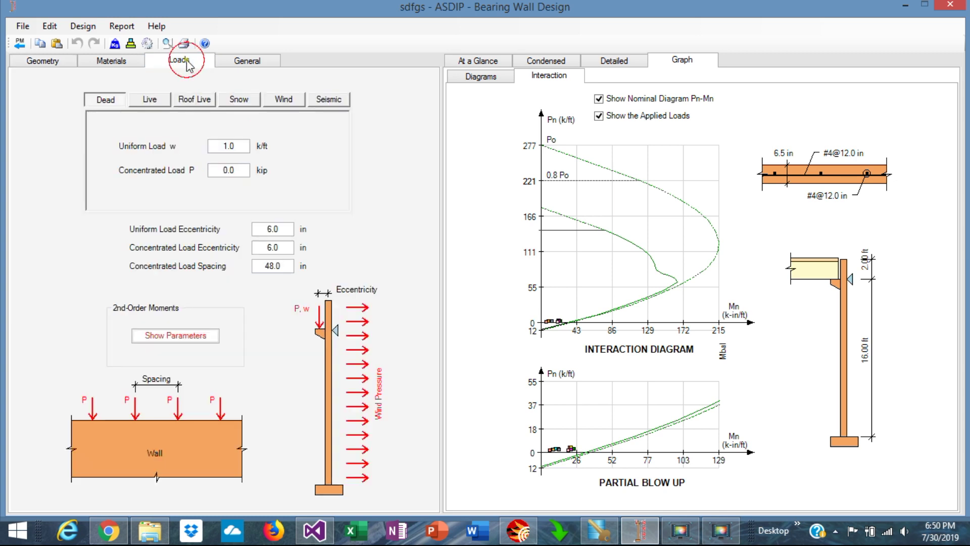
pyautogui.click(196, 102)
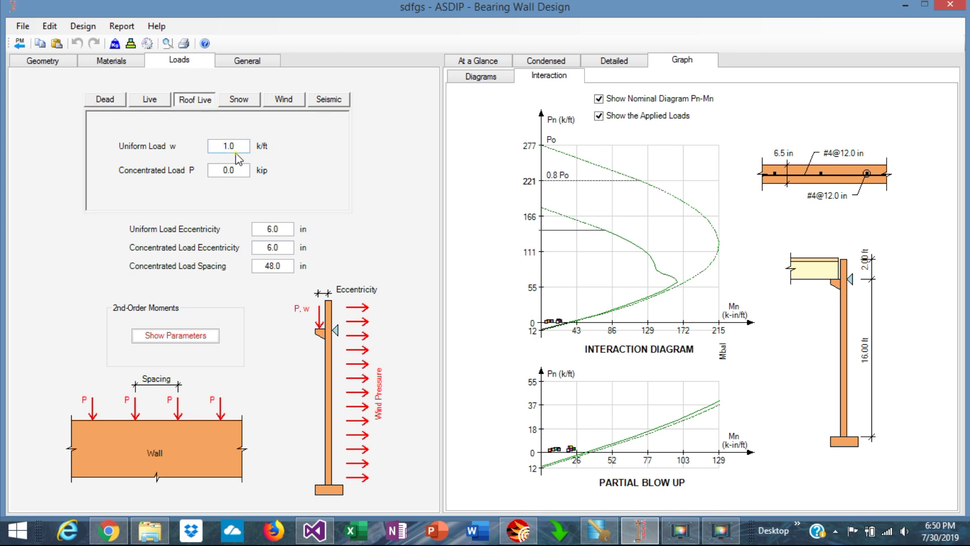
pyautogui.click(283, 100)
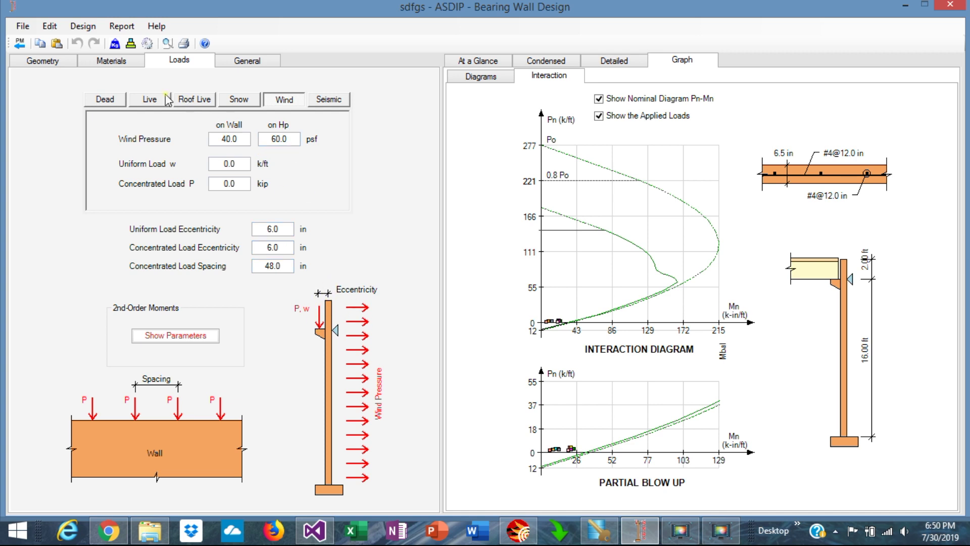
pyautogui.click(44, 61)
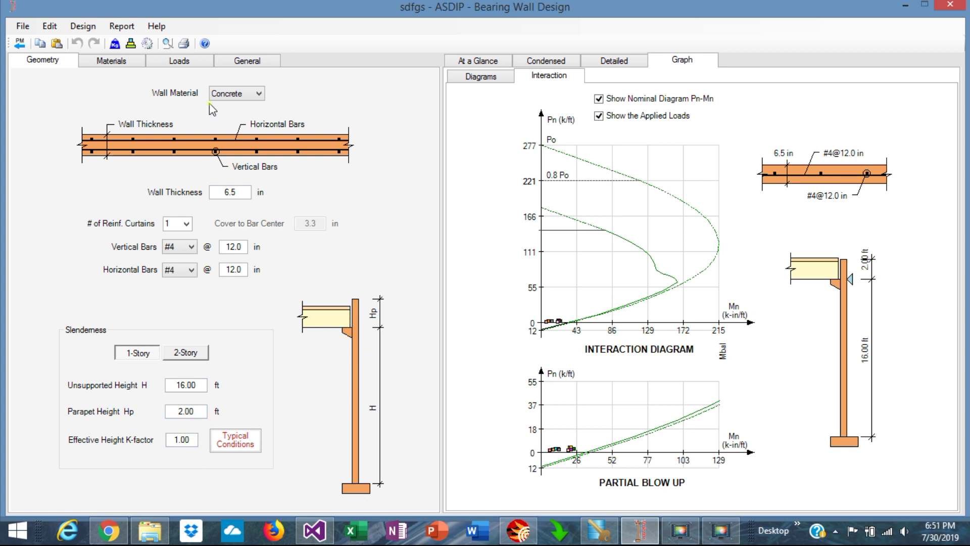
# Change the wall material from concrete to masonry and bring up the Openings page
pyautogui.click(259, 95)
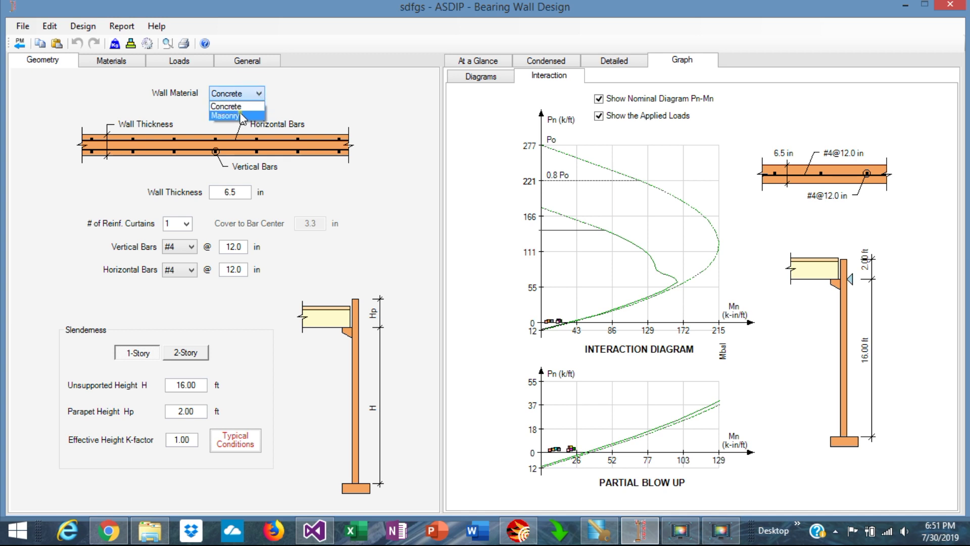
pyautogui.click(238, 115)
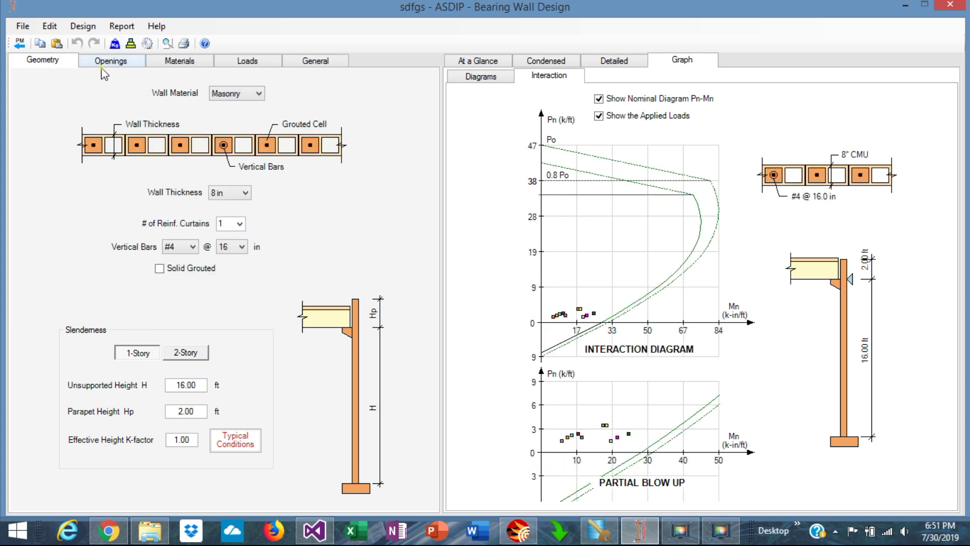
pyautogui.click(112, 63)
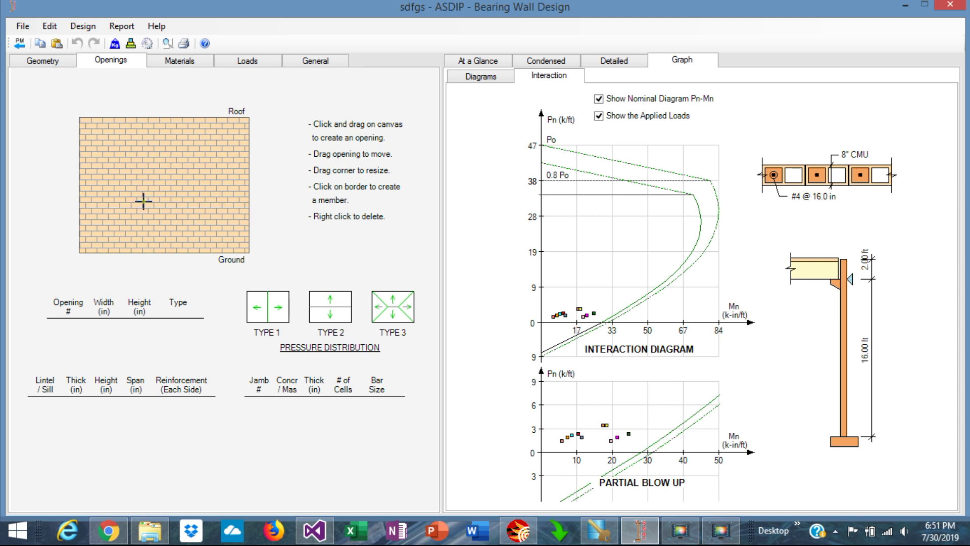
# Draw a 144 x 80 in opening with 56 in of masonry above and below
pyautogui.click(122, 218)
pyautogui.moveTo(123, 218); pyautogui.dragTo(205, 158)
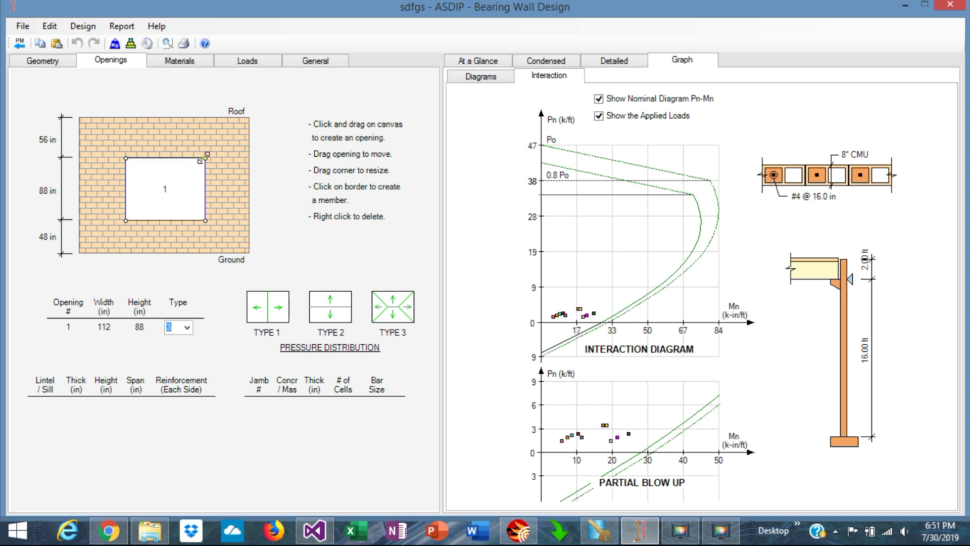
pyautogui.moveTo(204, 158); pyautogui.dragTo(228, 164)
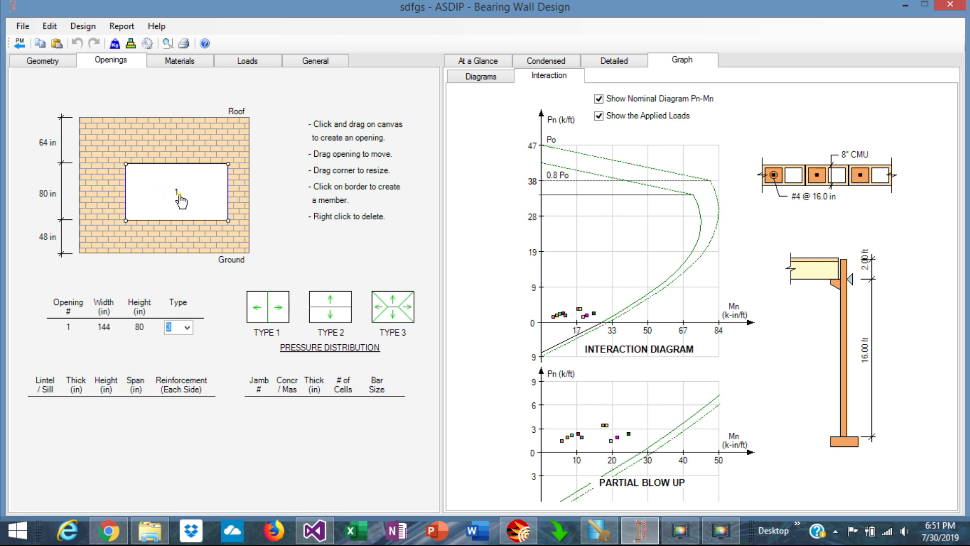
pyautogui.moveTo(176, 198)
pyautogui.mouseDown()
pyautogui.moveTo(145, 207)
pyautogui.moveTo(166, 195)
pyautogui.moveTo(158, 197)
pyautogui.mouseUp()
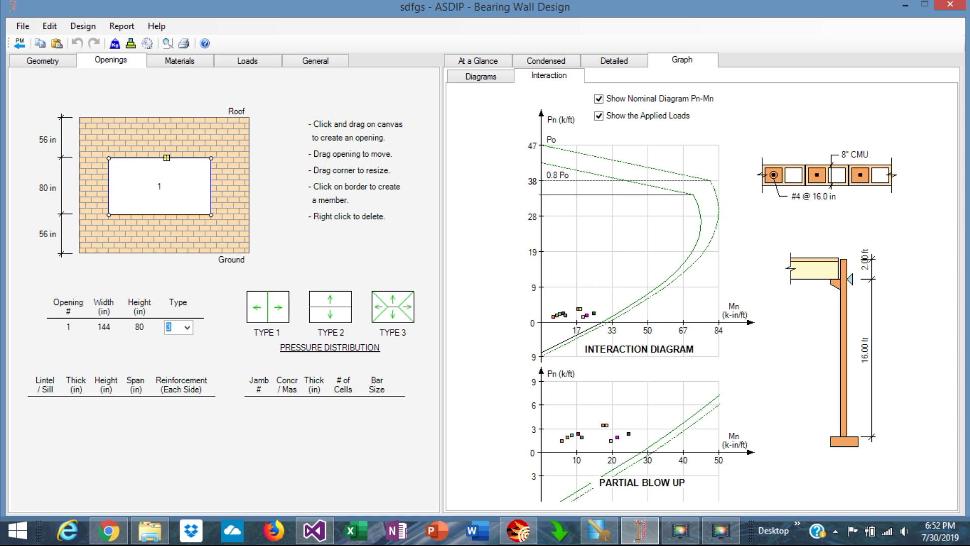
# Add a lintel on the opening's top edge, a sill on its bottom edge, and jambs on both sides
pyautogui.click(166, 158)
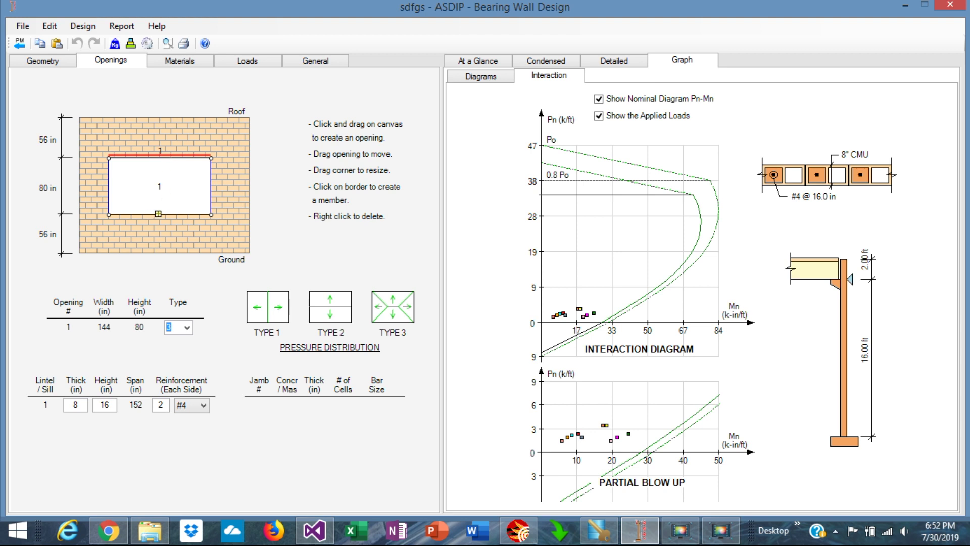
pyautogui.click(160, 215)
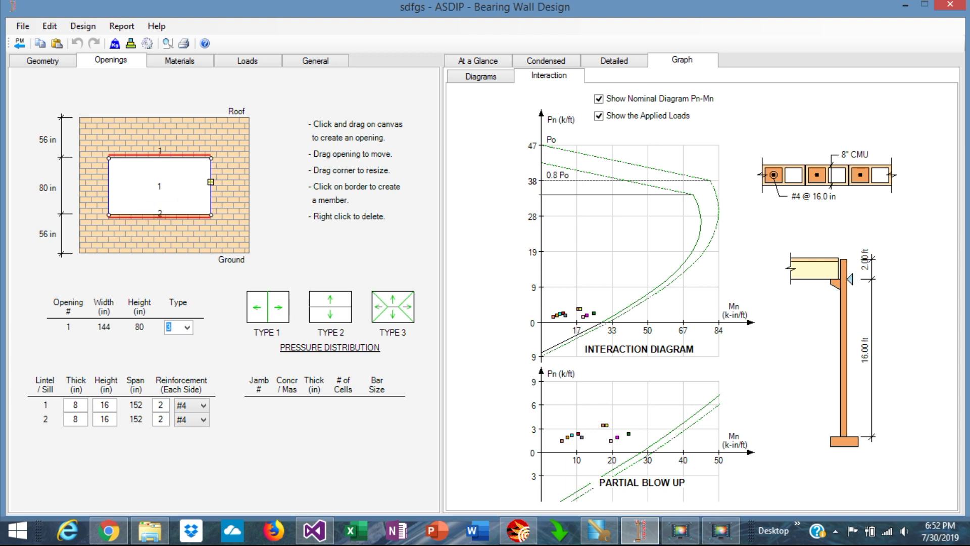
pyautogui.click(211, 182)
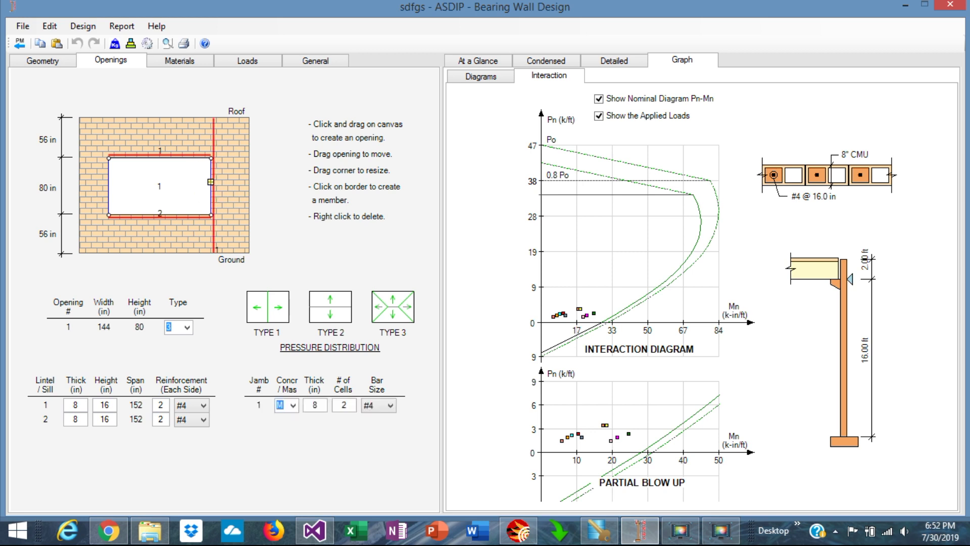
pyautogui.click(108, 182)
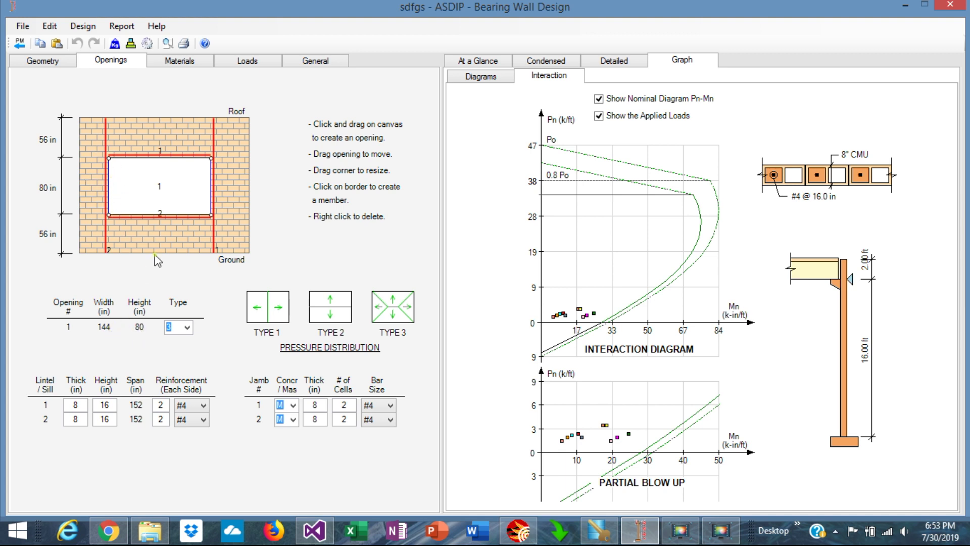
pyautogui.click(191, 326)
# Leave the opening's pressure distribution type at 3
pyautogui.click(189, 331)
pyautogui.click(179, 327)
# Show condensed results scrolled to the Opening Design table with the lintel and jamb NG checks
pyautogui.click(475, 61)
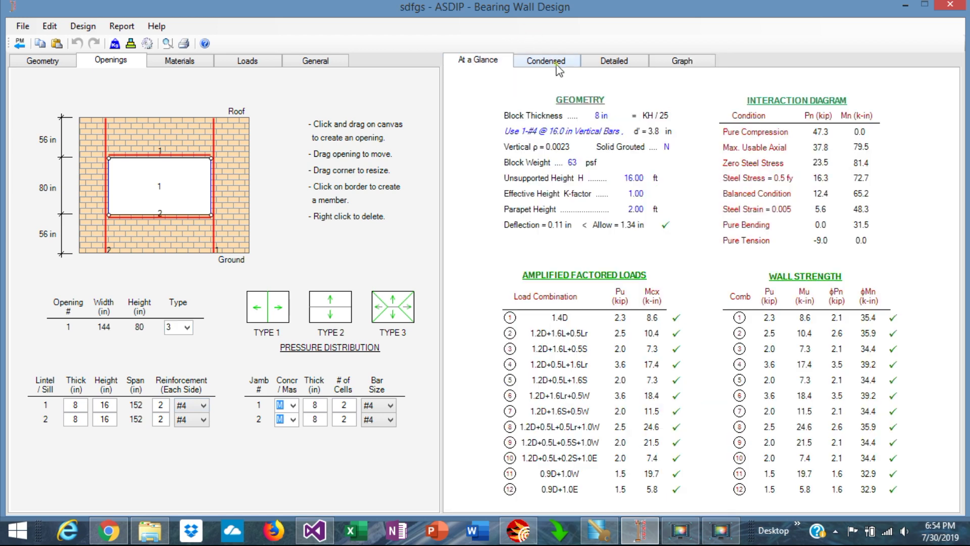
pyautogui.click(549, 61)
pyautogui.scroll(-10, 702, 273)
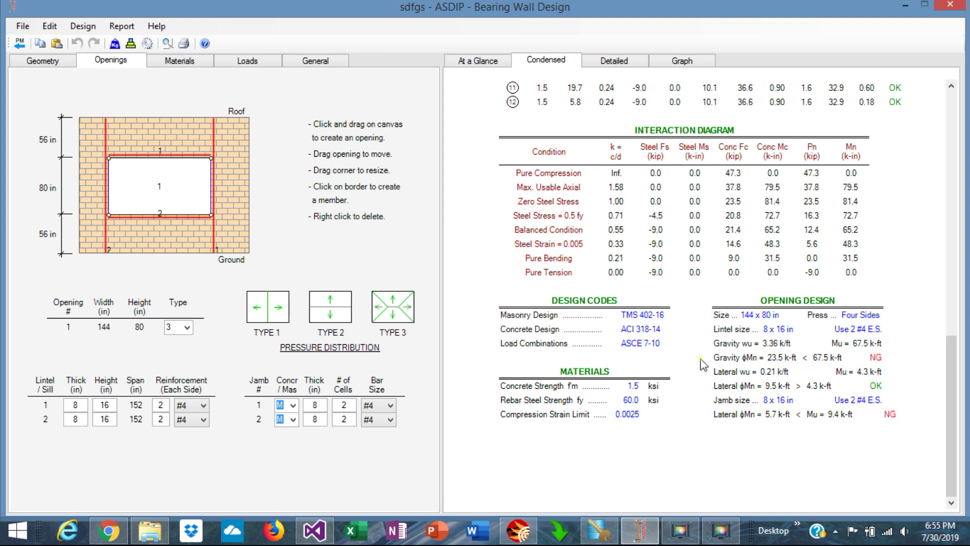
# Increase lintel 1's height to 24 in
pyautogui.doubleClick(114, 405)
pyautogui.write('24')
pyautogui.press('Return')
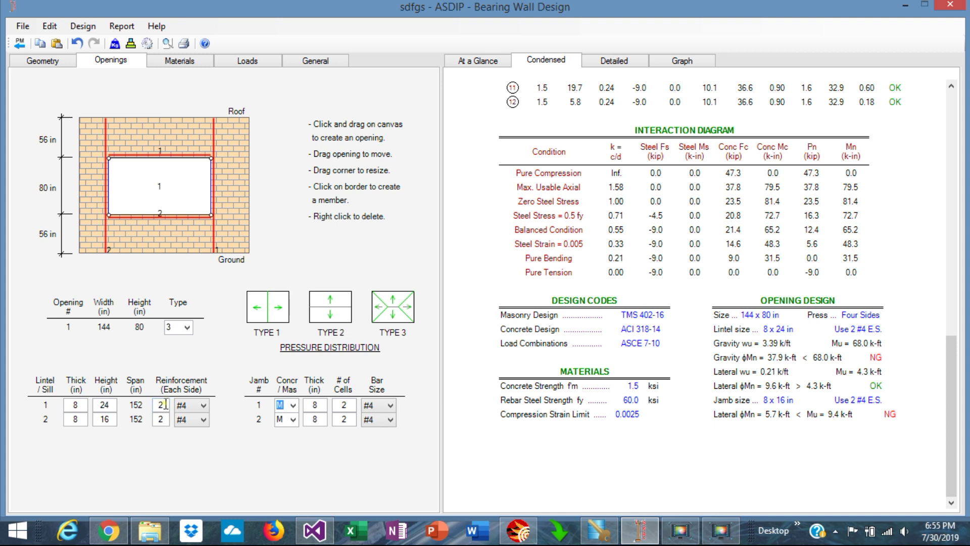
# Reinforce lintel 1 with 3 #6 bars on each side
pyautogui.click(202, 406)
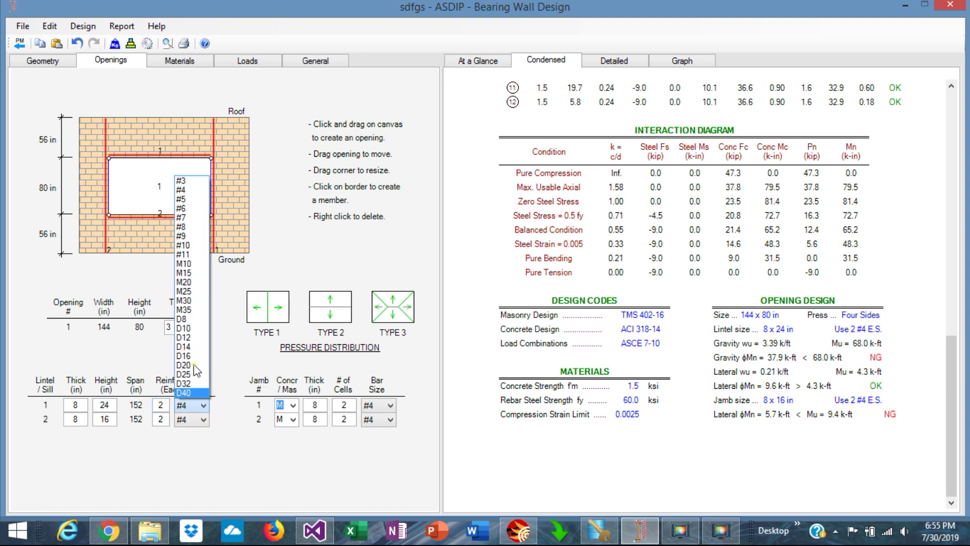
pyautogui.click(182, 199)
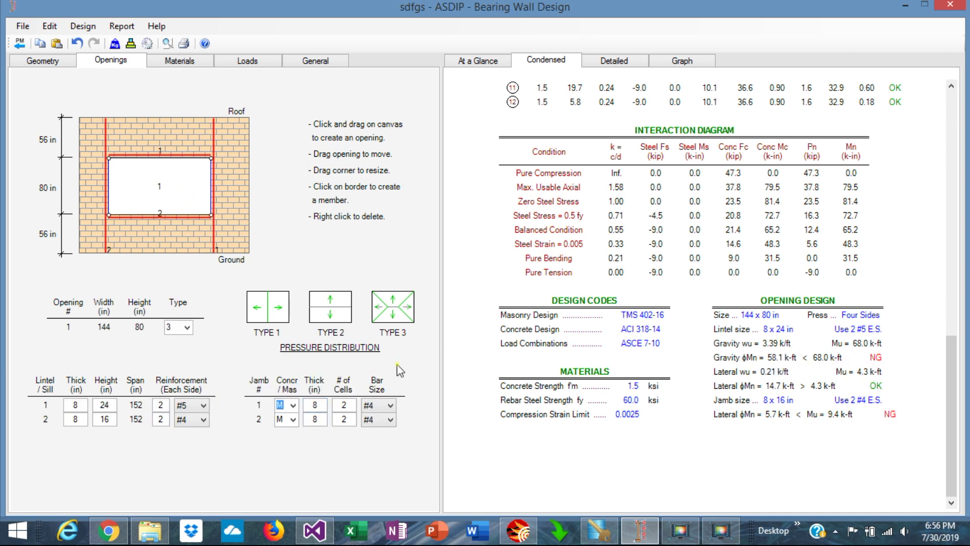
pyautogui.click(204, 406)
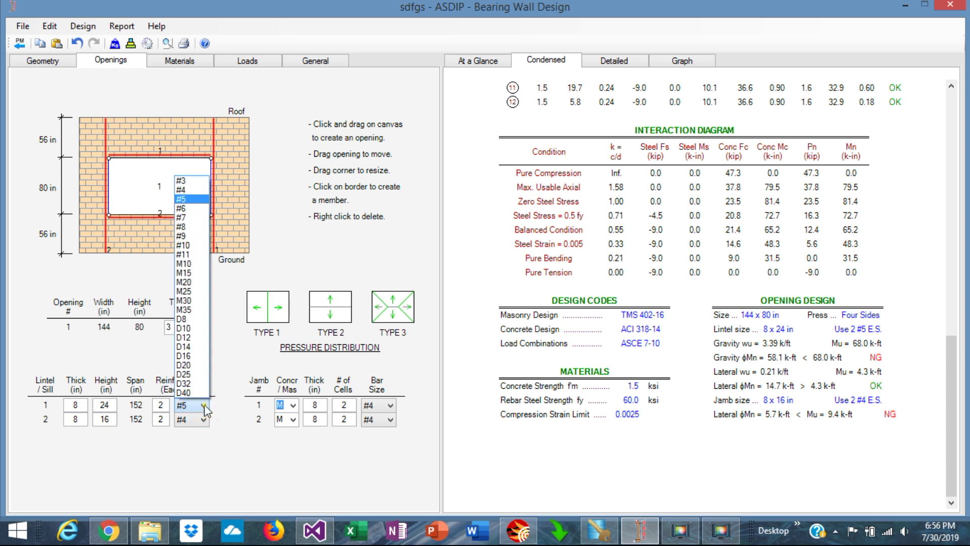
pyautogui.click(192, 213)
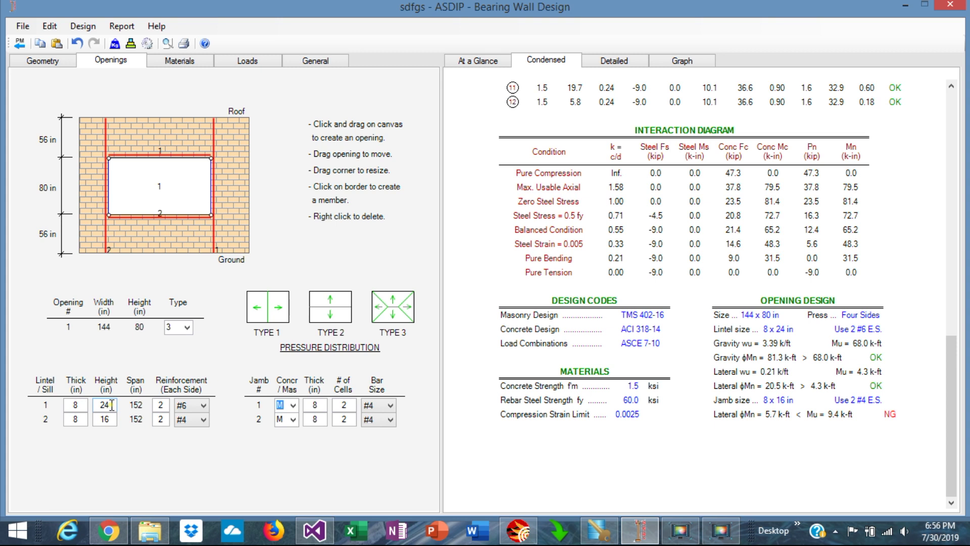
pyautogui.doubleClick(167, 407)
pyautogui.write('3')
pyautogui.click(196, 412)
# Keep jamb 1's material as masonry
pyautogui.click(292, 405)
pyautogui.click(295, 427)
pyautogui.click(746, 429)
# Reinforce jamb 1 with #6 bars and select its number of cells for editing
pyautogui.click(382, 405)
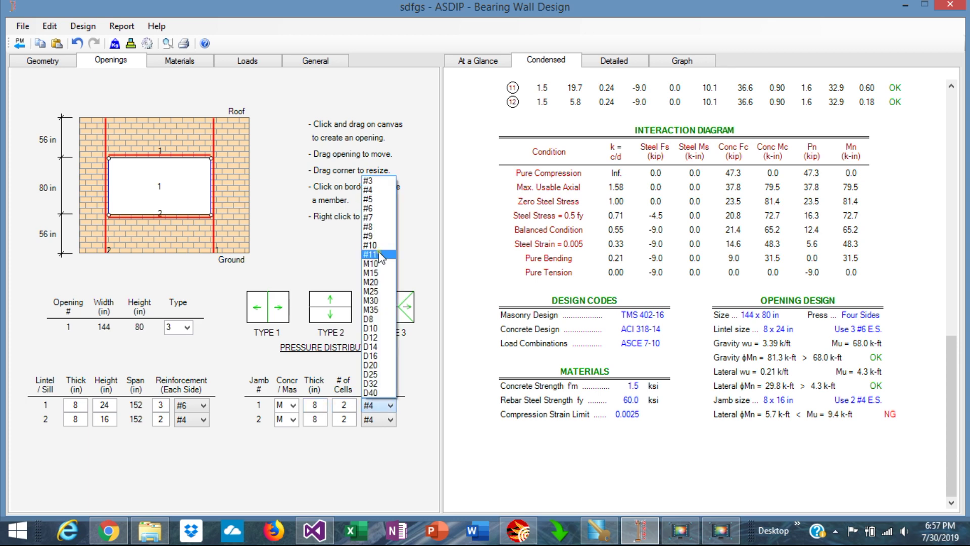
pyautogui.click(374, 200)
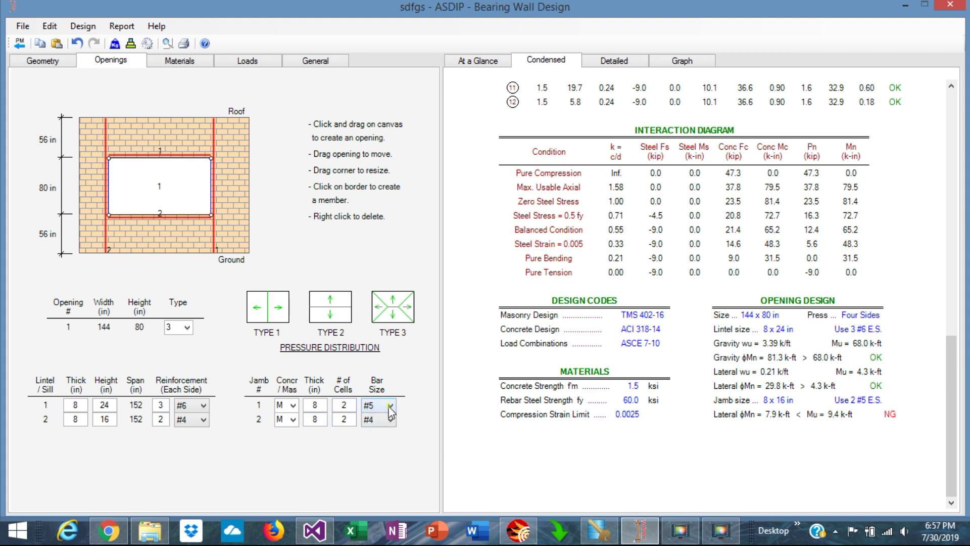
pyautogui.click(390, 407)
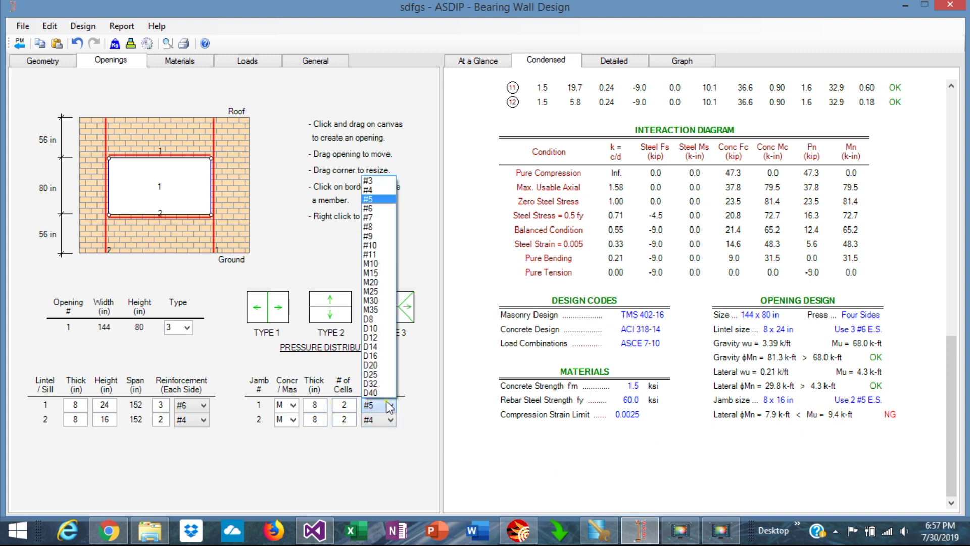
pyautogui.click(374, 208)
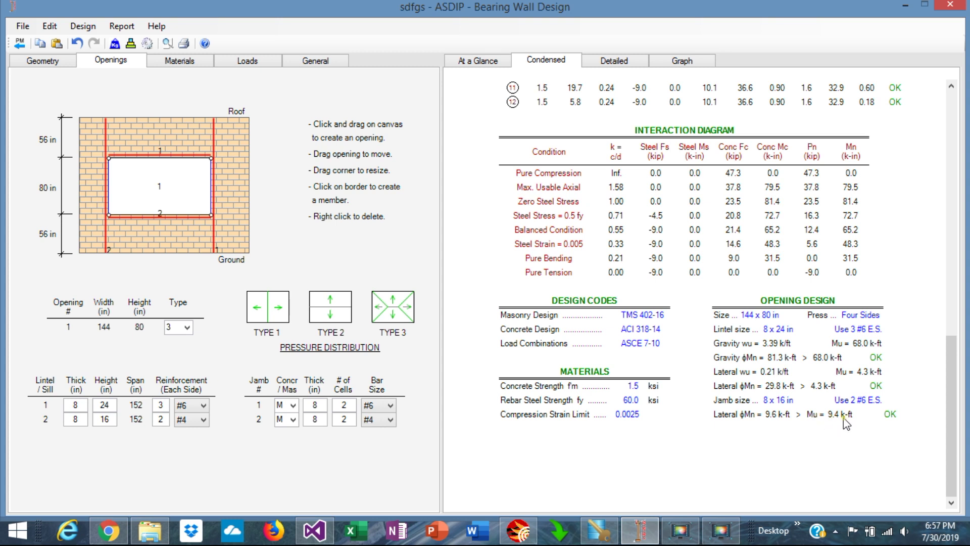
pyautogui.doubleClick(352, 405)
# Make jamb 1 three cells wide with #5 bars
pyautogui.write('3')
pyautogui.press('Return')
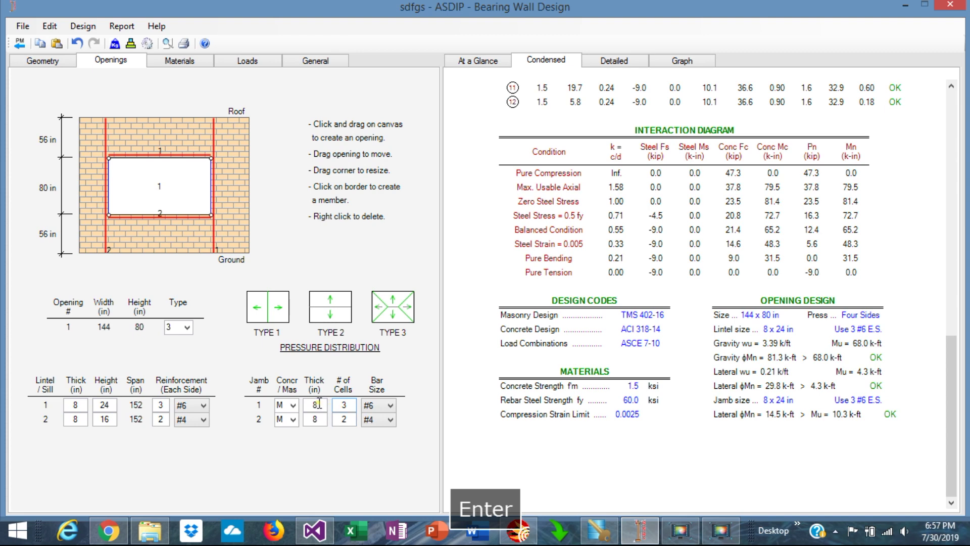
pyautogui.click(390, 407)
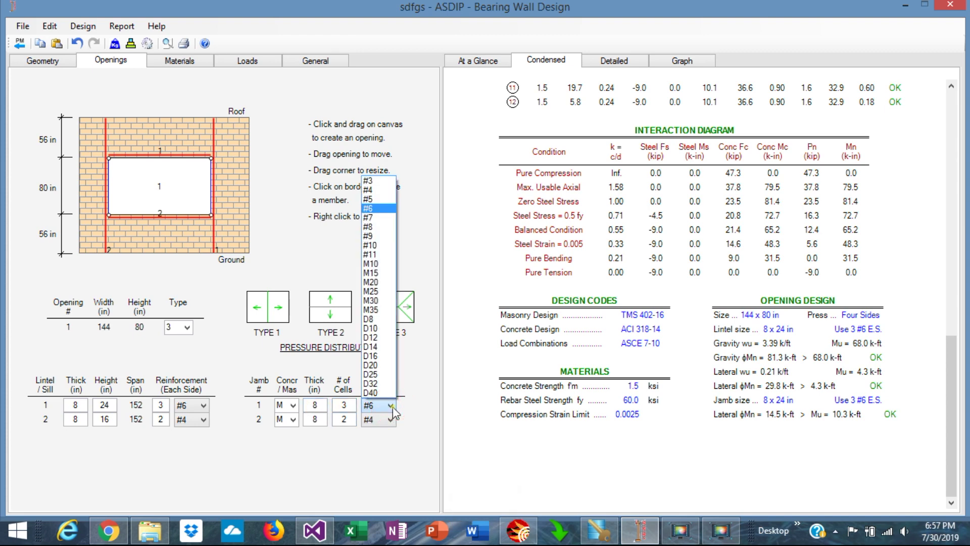
pyautogui.click(379, 200)
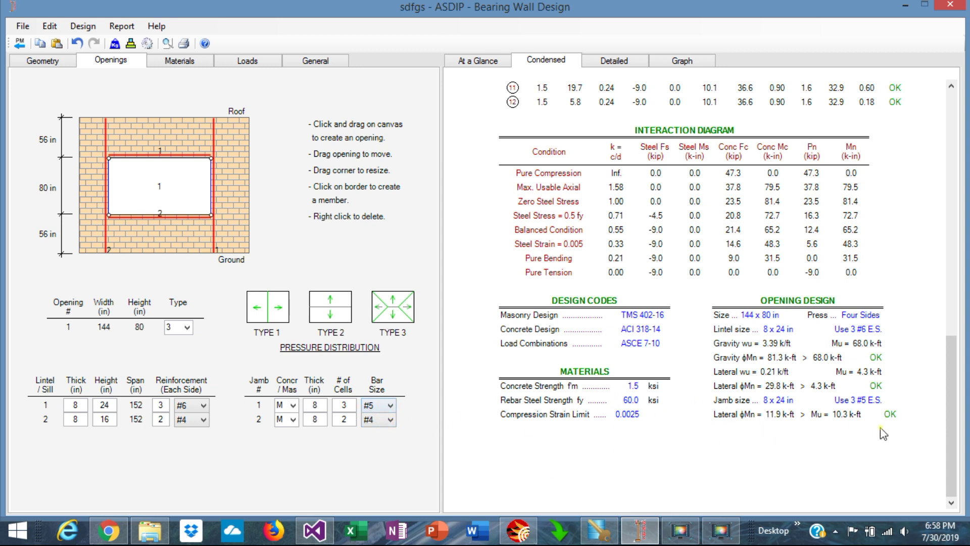
# Make jamb 2 three cells wide with #5 bars
pyautogui.doubleClick(352, 420)
pyautogui.write('3')
pyautogui.press('Return')
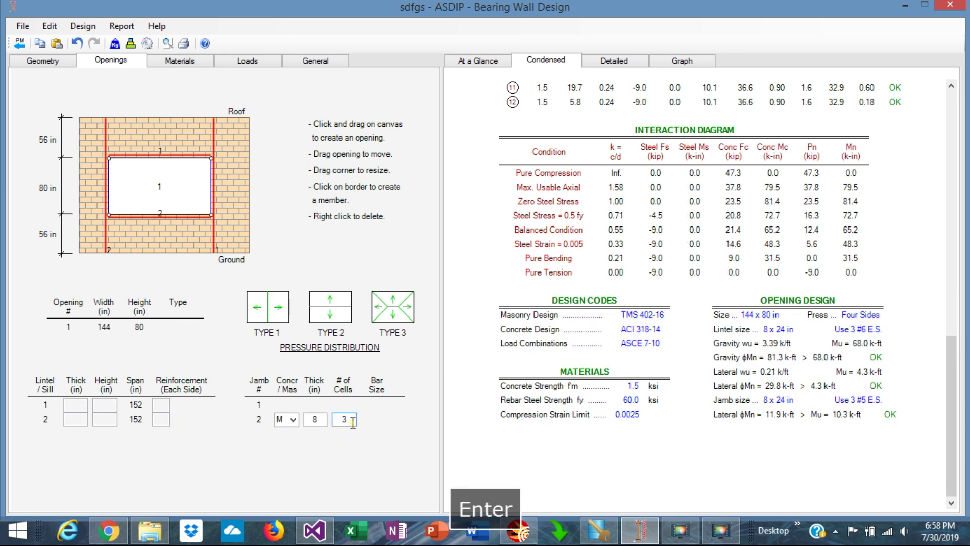
pyautogui.click(390, 419)
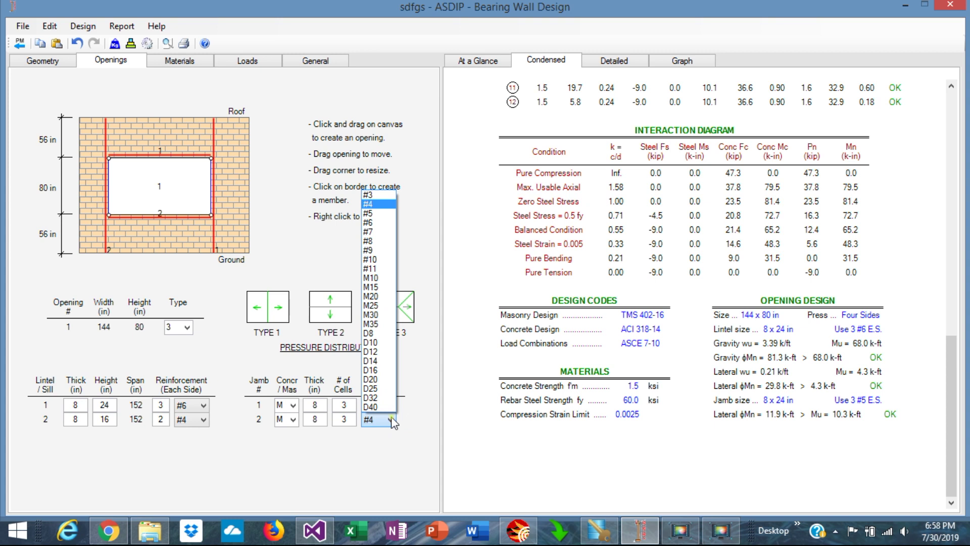
pyautogui.click(384, 214)
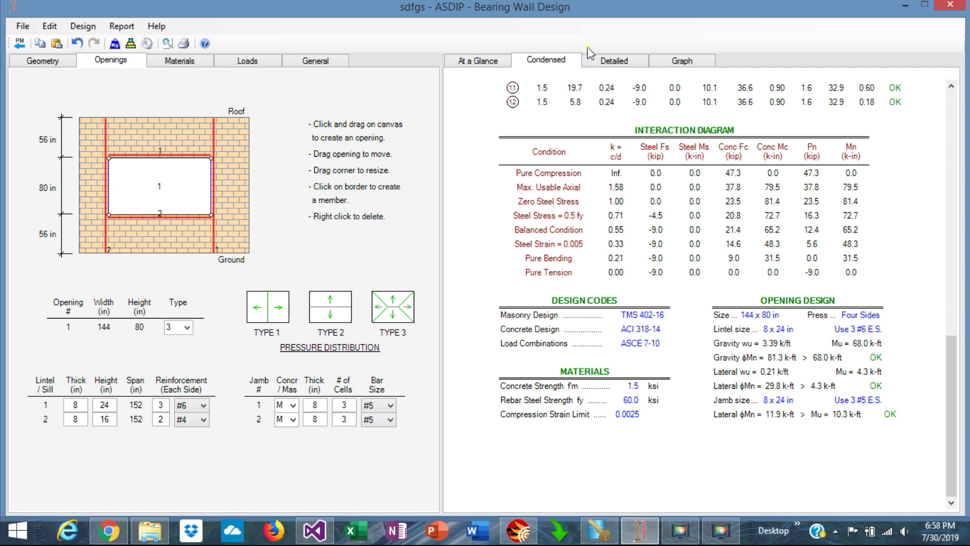
# Show detailed results at Opening Design and move the opening down to leave 64 in above it
pyautogui.click(621, 61)
pyautogui.scroll(-15, 796, 336)
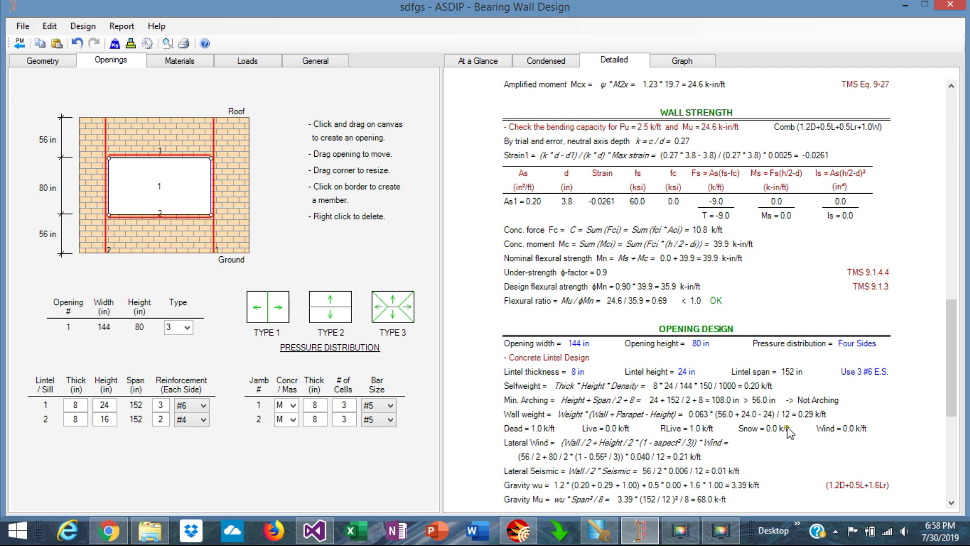
pyautogui.scroll(-6, 778, 429)
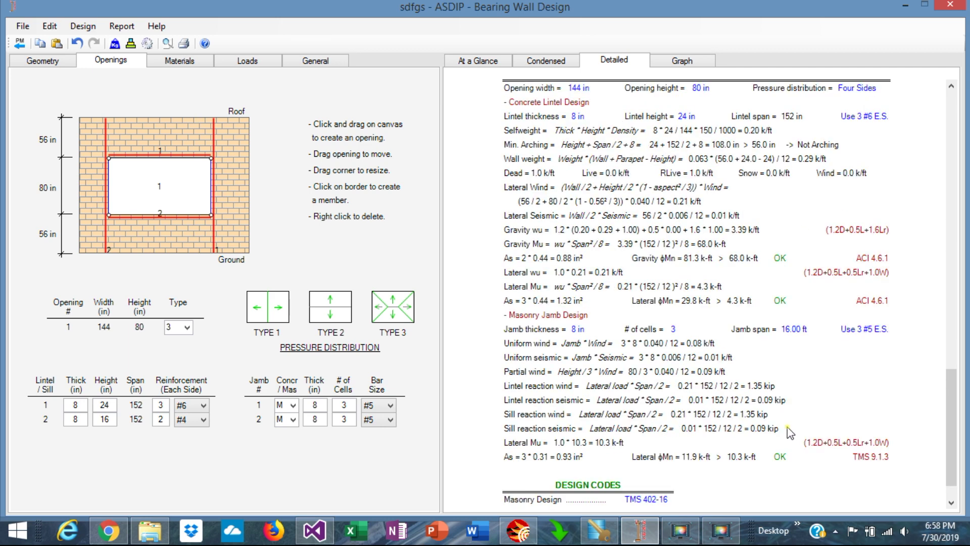
pyautogui.scroll(2, 789, 432)
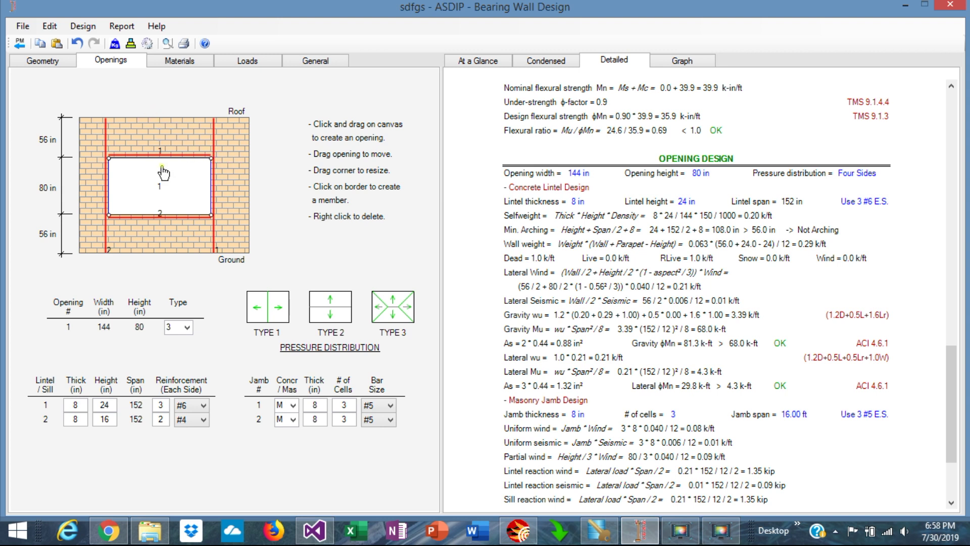
pyautogui.moveTo(164, 171); pyautogui.dragTo(170, 177)
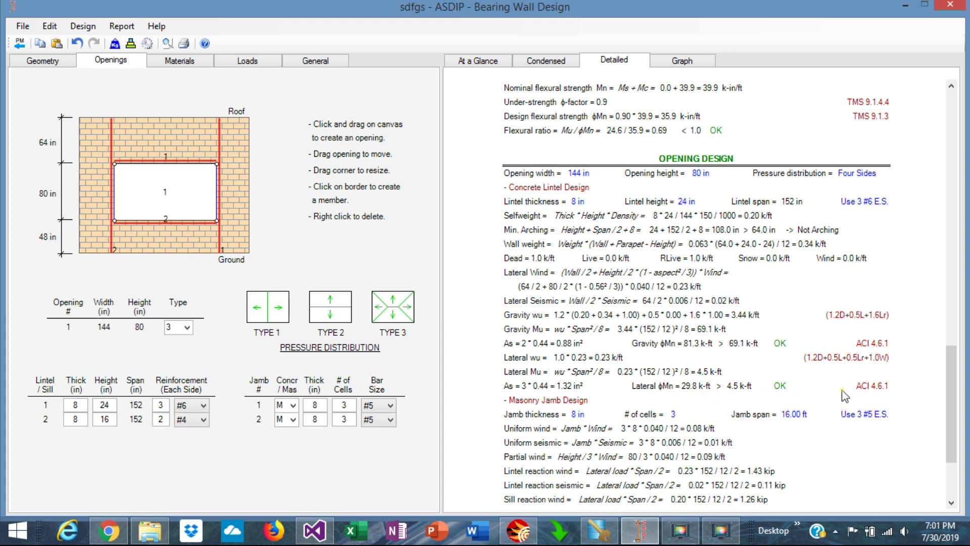
pyautogui.scroll(-3, 582, 416)
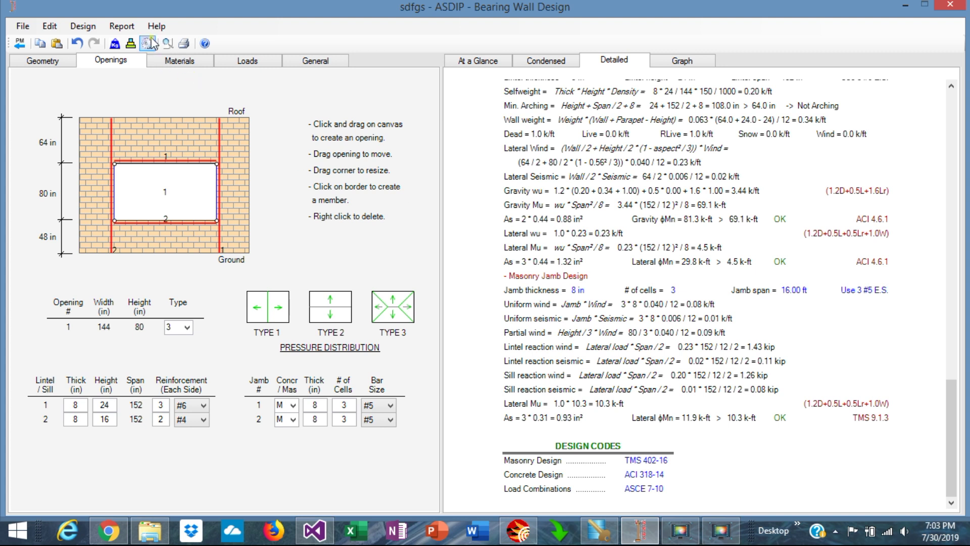
pyautogui.click(167, 45)
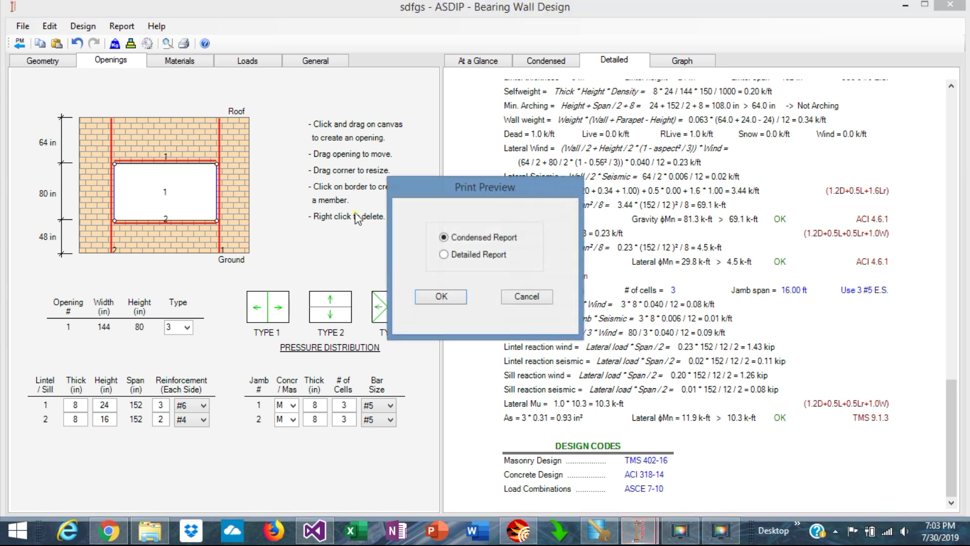
pyautogui.click(436, 299)
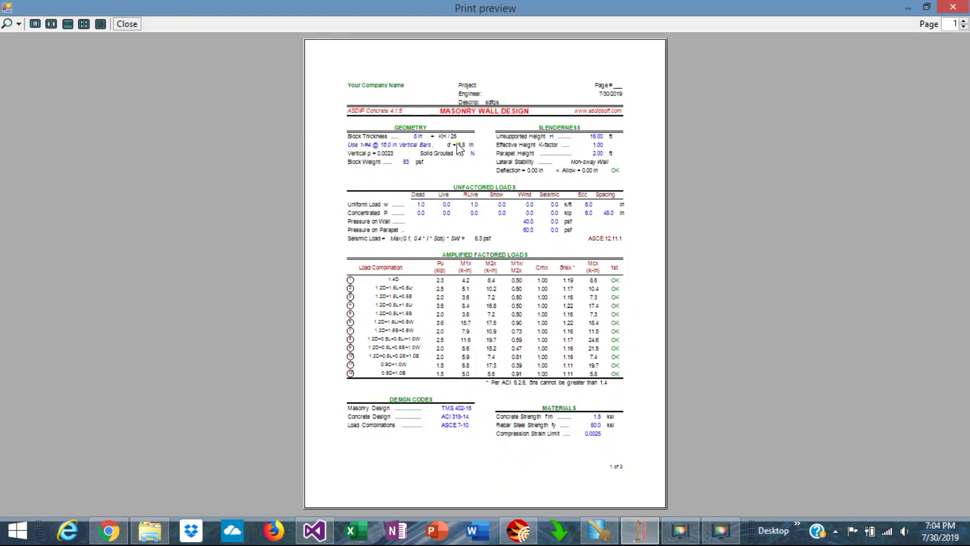
pyautogui.click(964, 22)
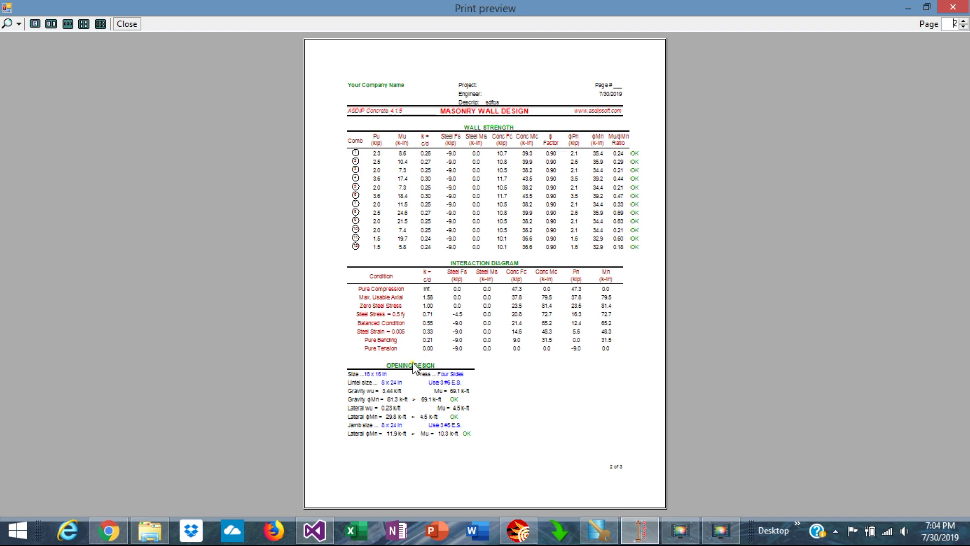
# Replace the condensed report preview with a detailed report preview
pyautogui.press('Escape')
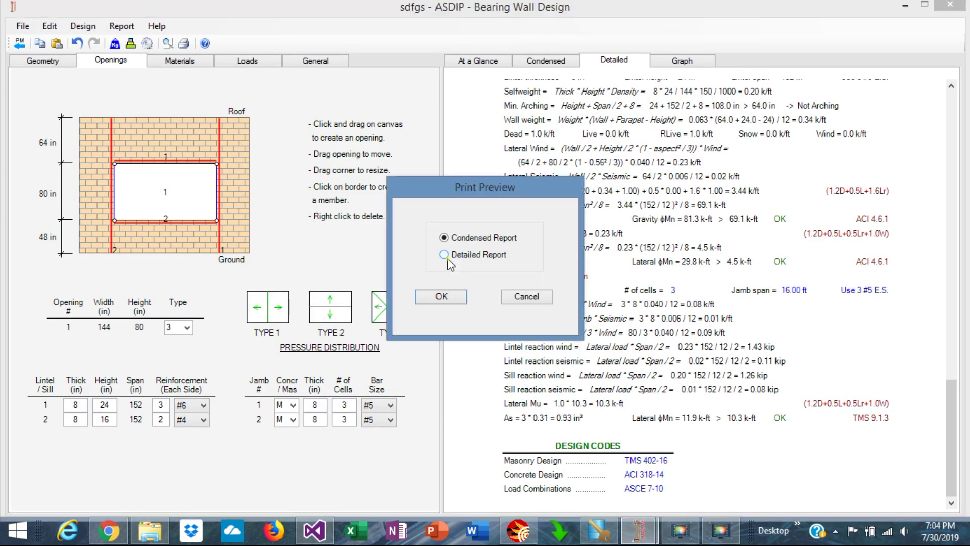
pyautogui.click(443, 254)
pyautogui.click(441, 297)
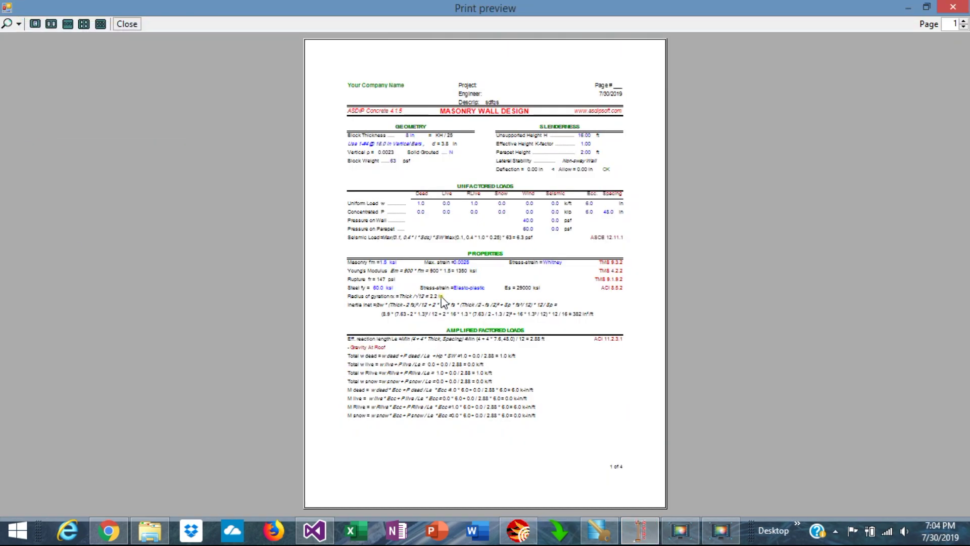
# Page through the detailed report to page 3's opening design checks and close the preview
pyautogui.click(963, 24)
pyautogui.click(964, 23)
pyautogui.click(963, 23)
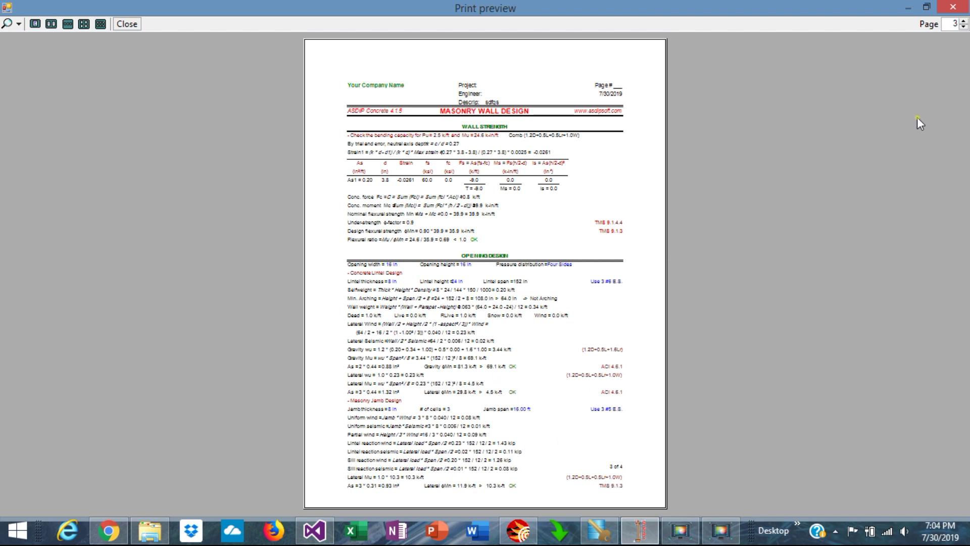
pyautogui.click(964, 22)
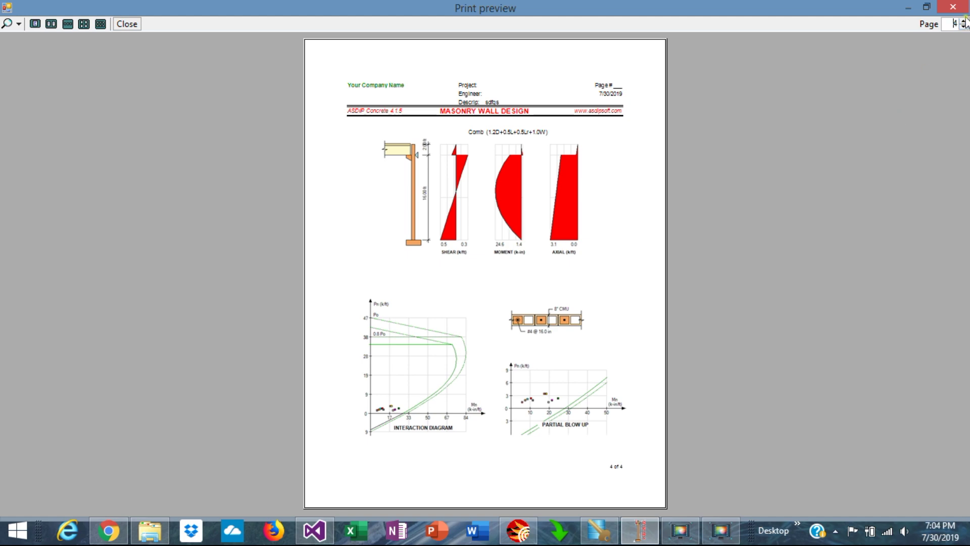
pyautogui.click(963, 28)
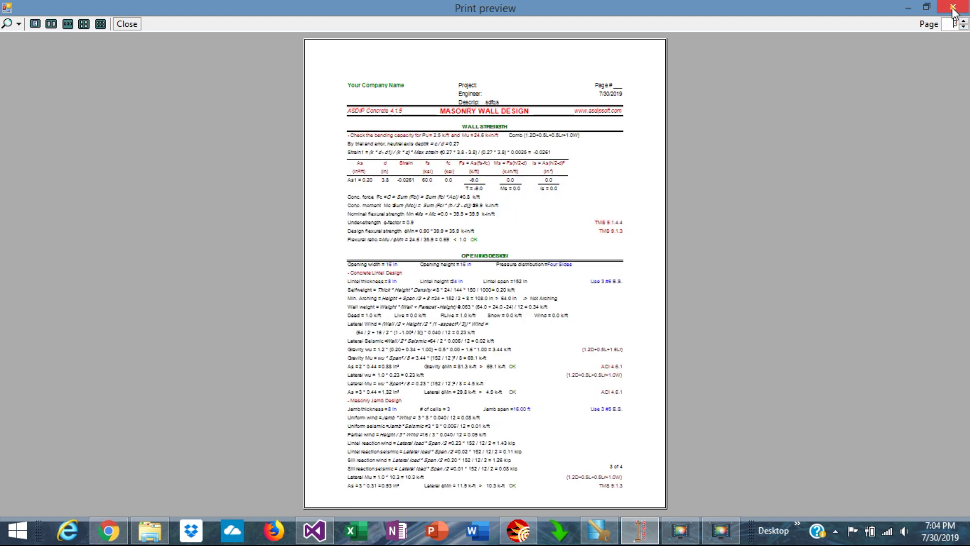
pyautogui.click(953, 9)
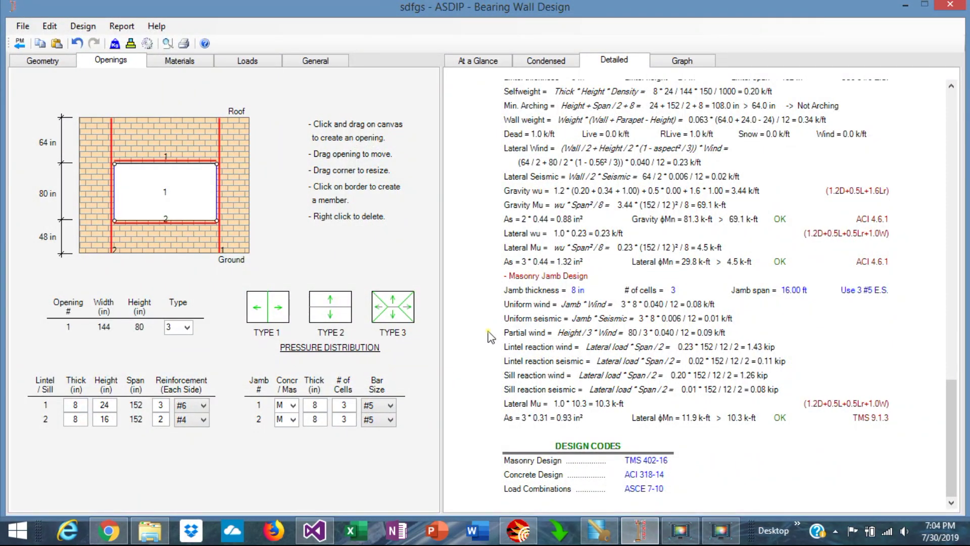